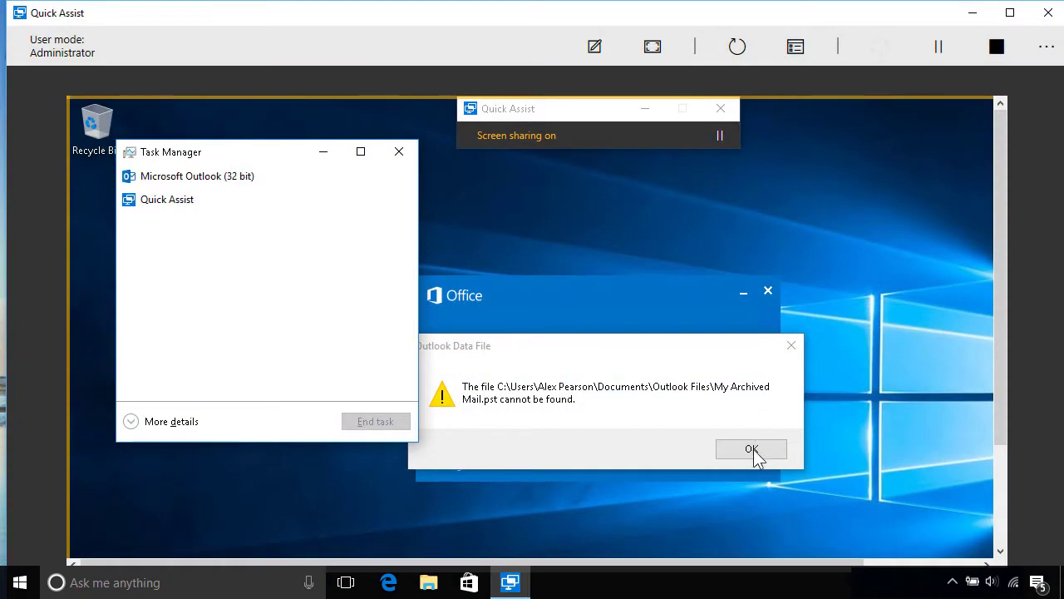
- Dismiss the missing My Archived Mail.pst warning and open the Look in folder list
{"action": "left_click", "coordinate": [752, 449]}
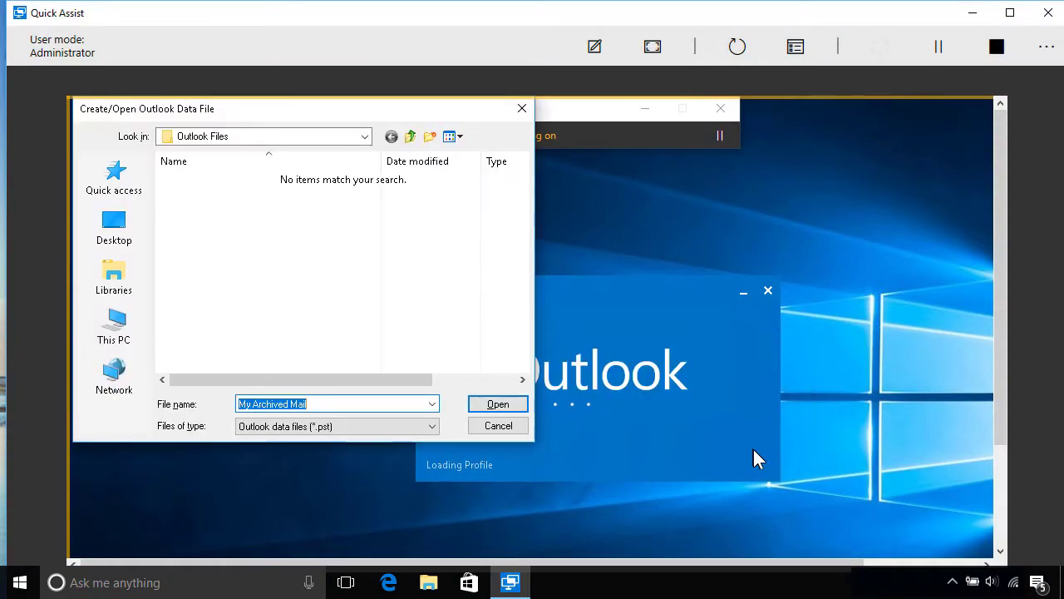
{"action": "left_click", "coordinate": [363, 138]}
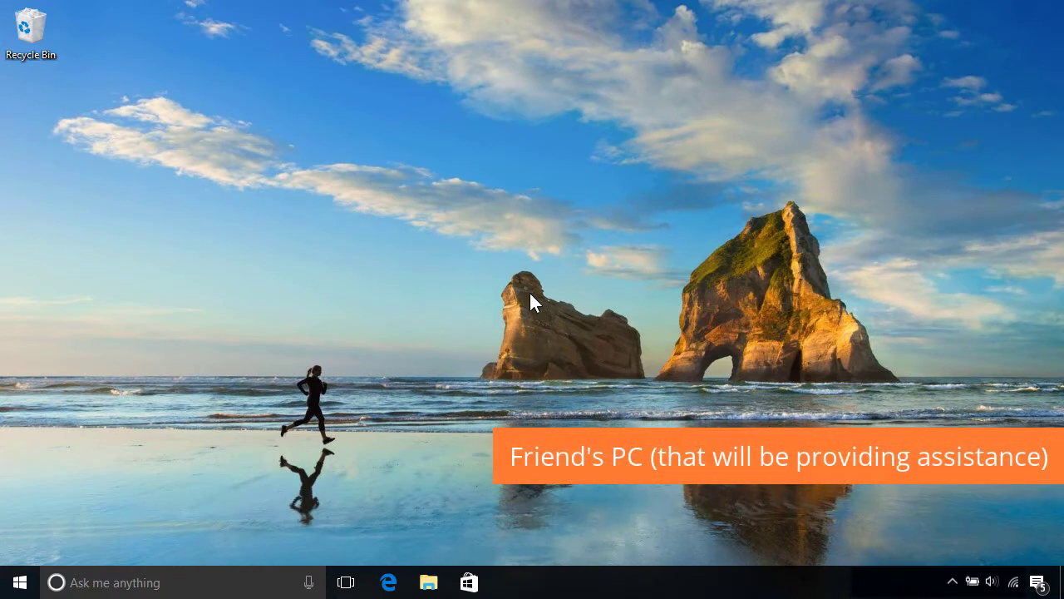
- Search for 'quick assist' and launch Quick Assist
{"action": "left_click", "coordinate": [258, 580]}
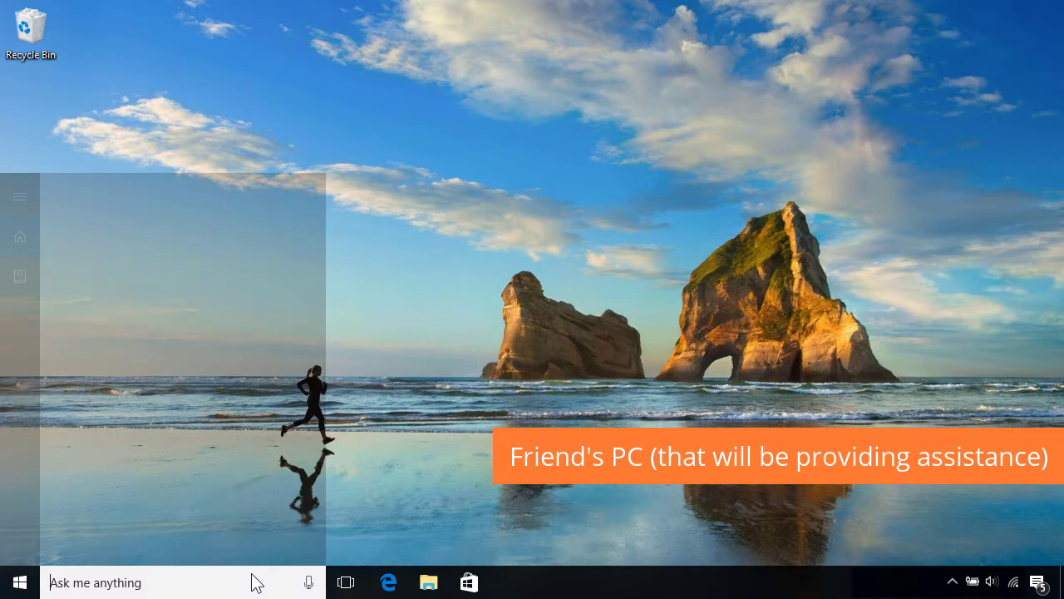
{"action": "type", "text": "quick assist"}
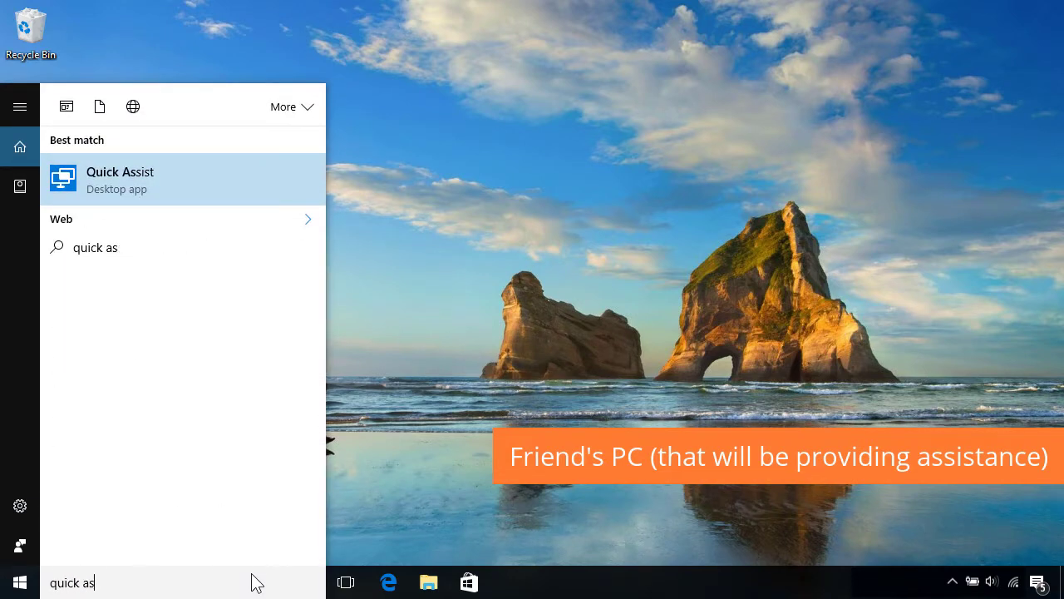
{"action": "left_click", "coordinate": [202, 192]}
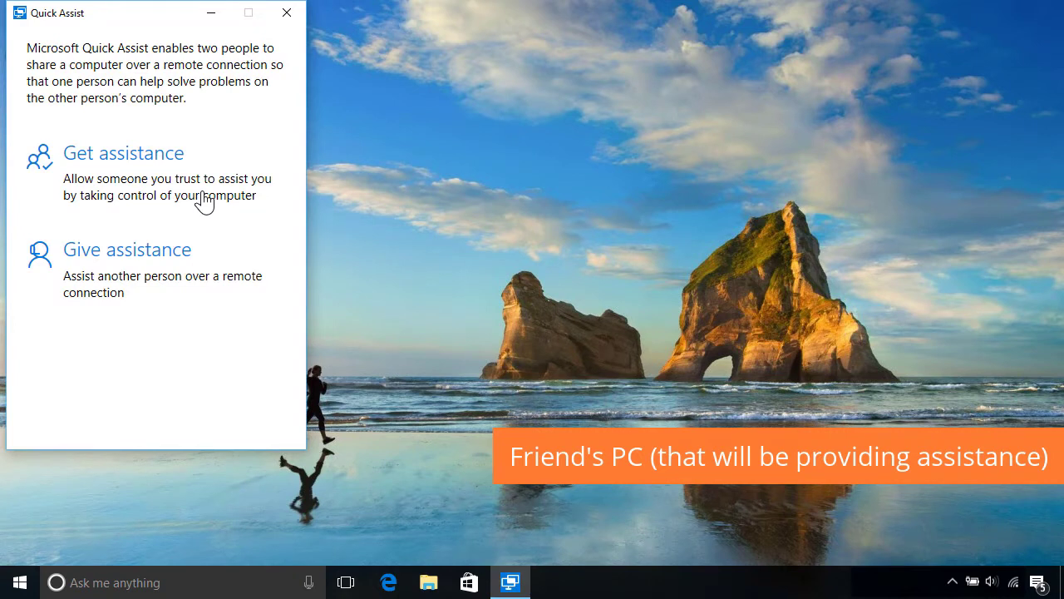
- Choose Give assistance and sign in with the helper's Microsoft account e-mail and password
{"action": "left_click", "coordinate": [207, 268]}
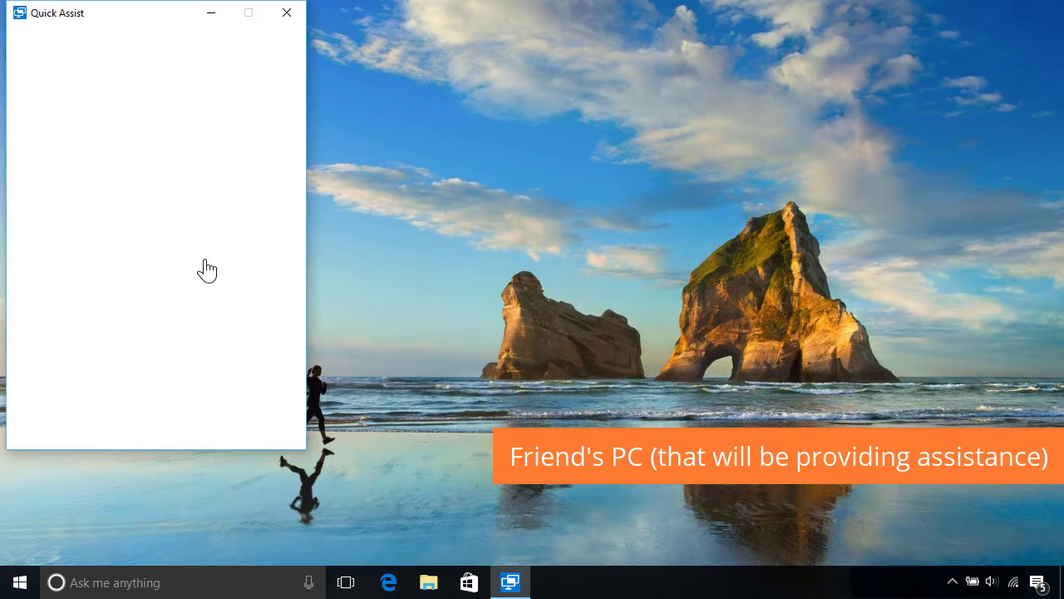
{"action": "key", "text": "Tab"}
{"action": "type", "text": "••••••••••"}
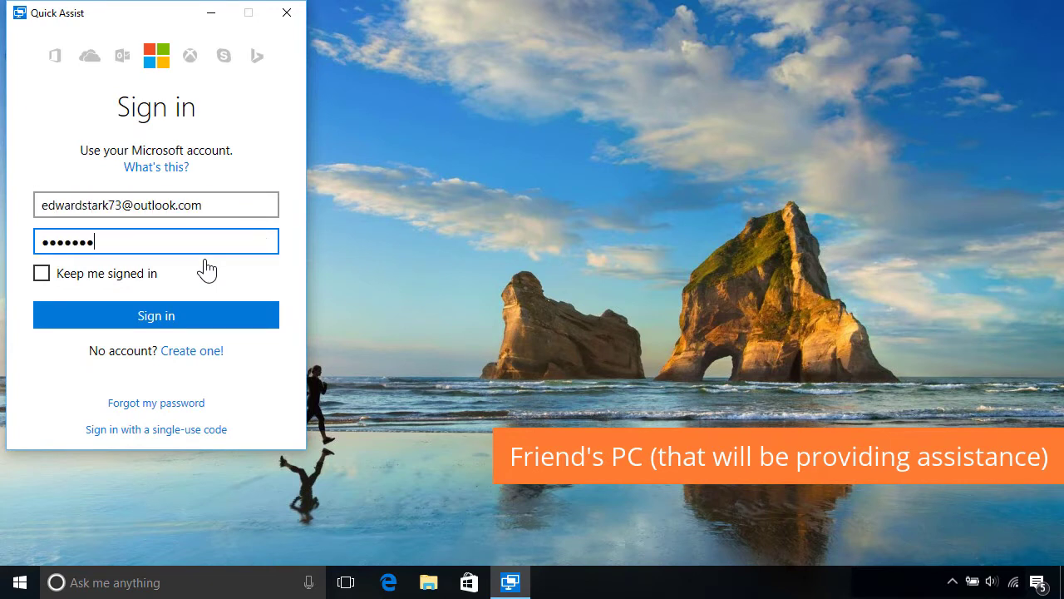
{"action": "left_click", "coordinate": [206, 316]}
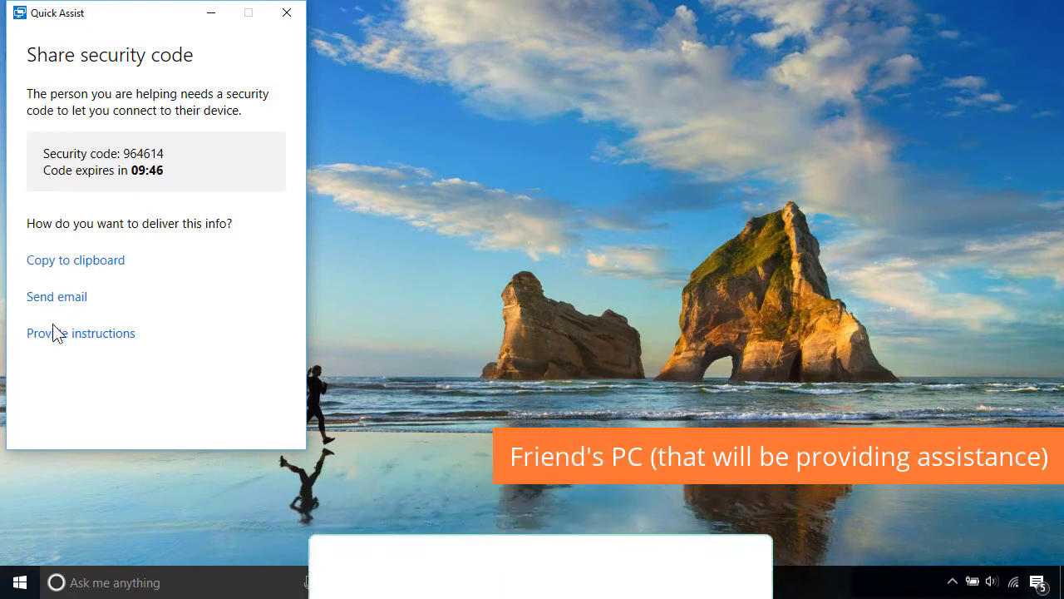
- View the sharing instructions, confirm they were provided, and return to other code-sending options
{"action": "left_click", "coordinate": [55, 336]}
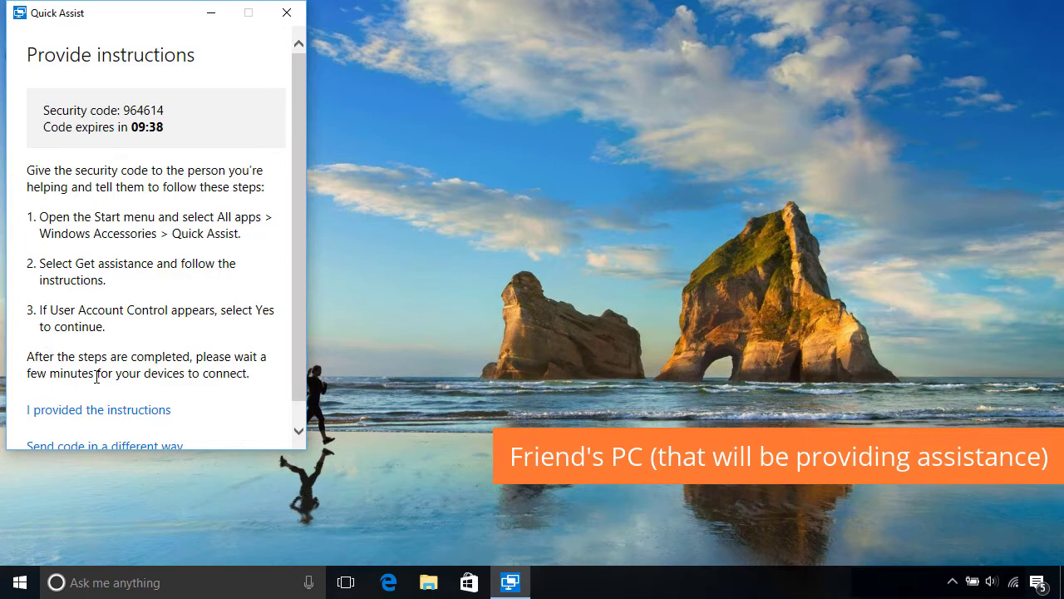
{"action": "left_click", "coordinate": [137, 411]}
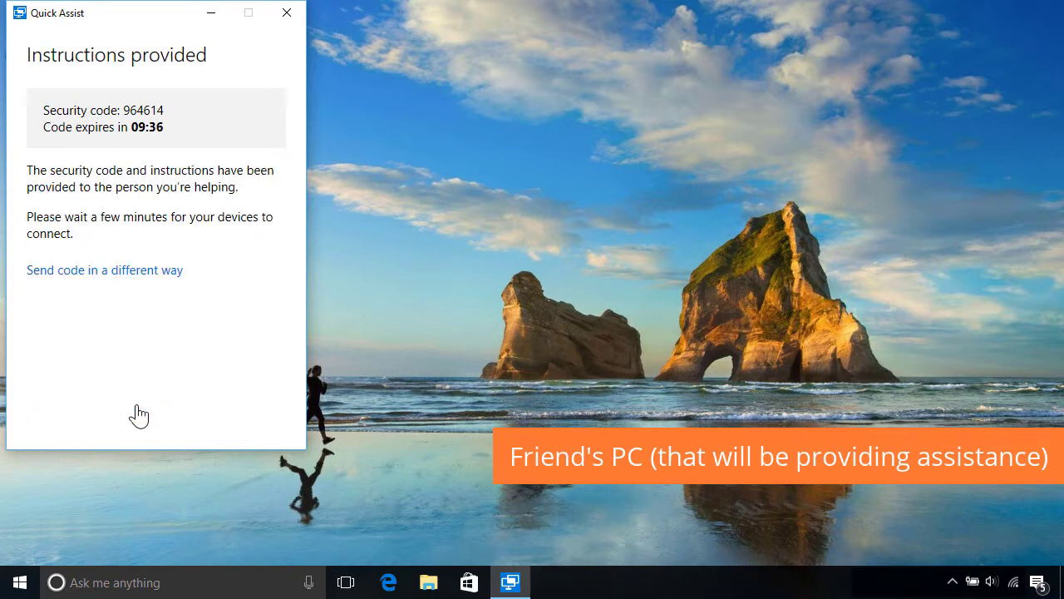
{"action": "left_click", "coordinate": [142, 275]}
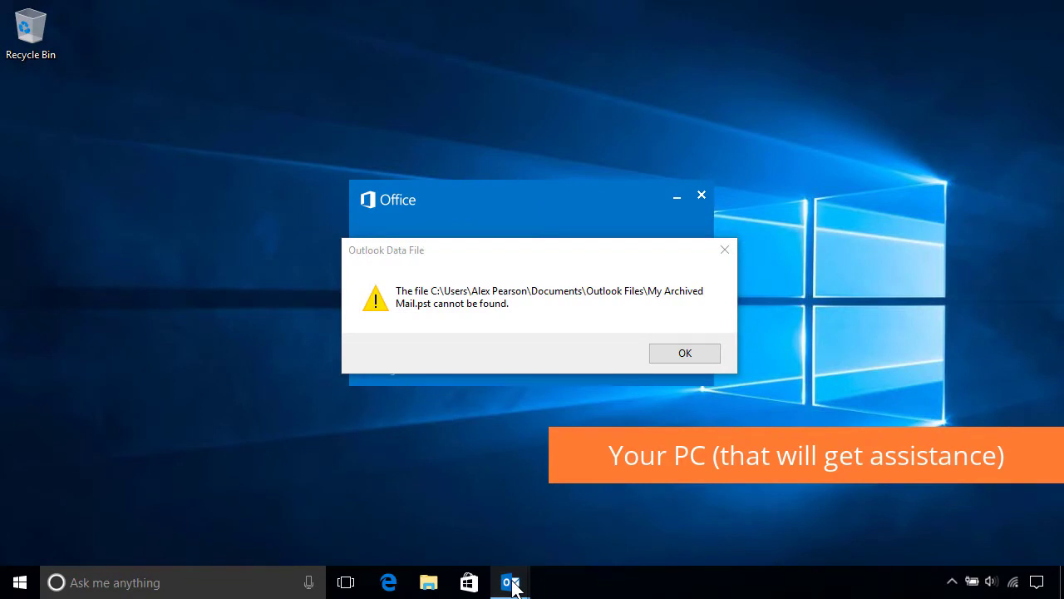
- On the PC getting help, search for 'quick assist' and launch it
{"action": "left_click", "coordinate": [268, 576]}
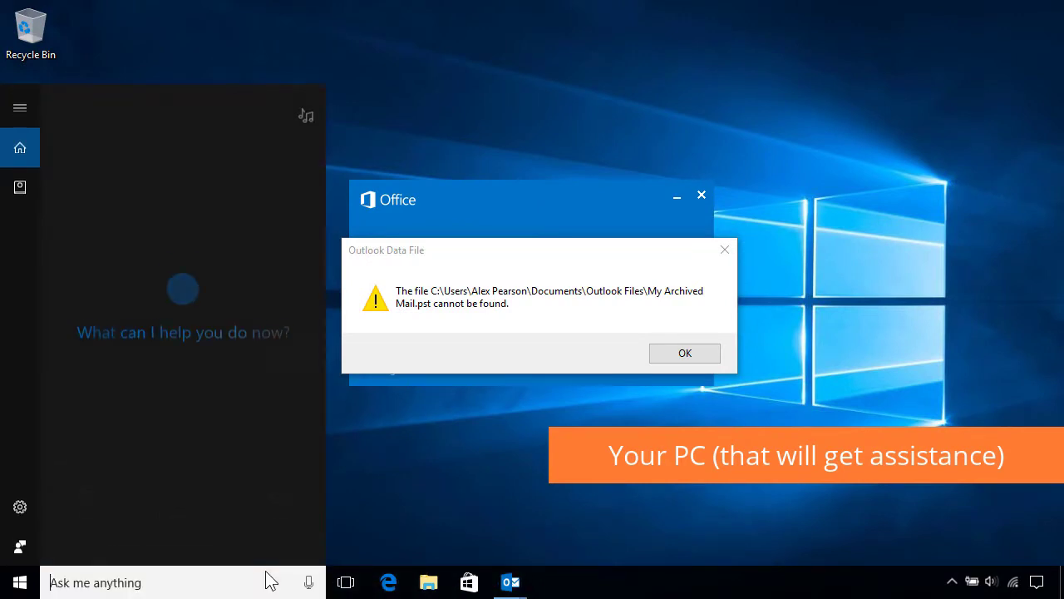
{"action": "type", "text": "quick as"}
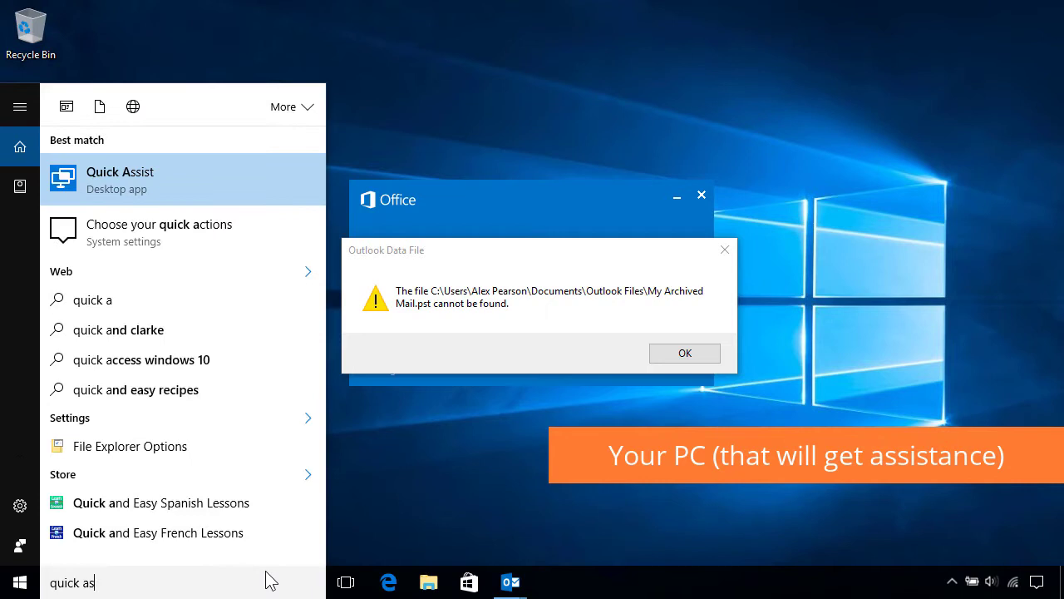
{"action": "type", "text": "sist"}
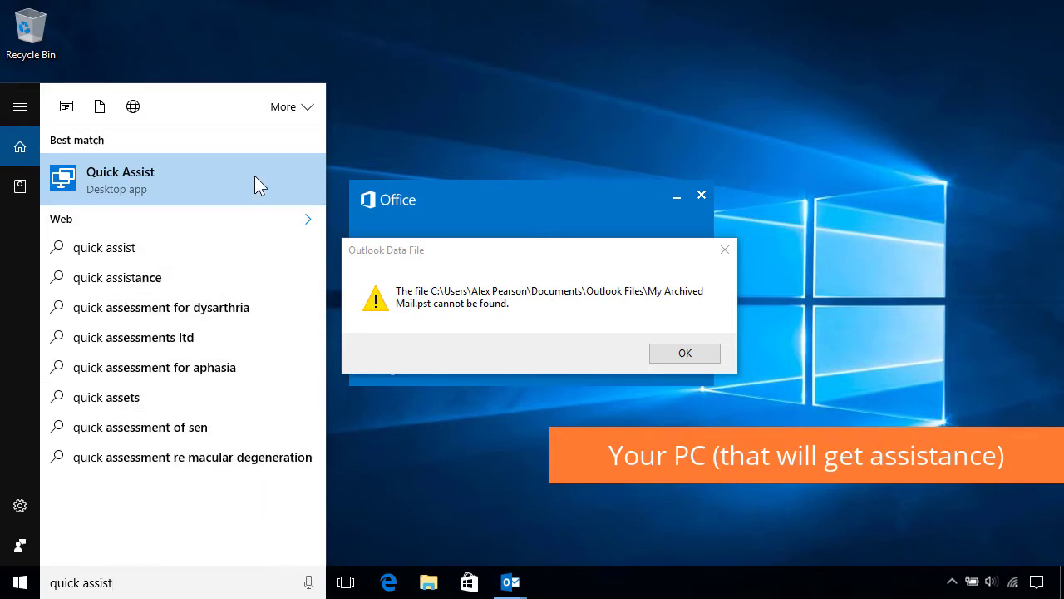
{"action": "left_click", "coordinate": [258, 185]}
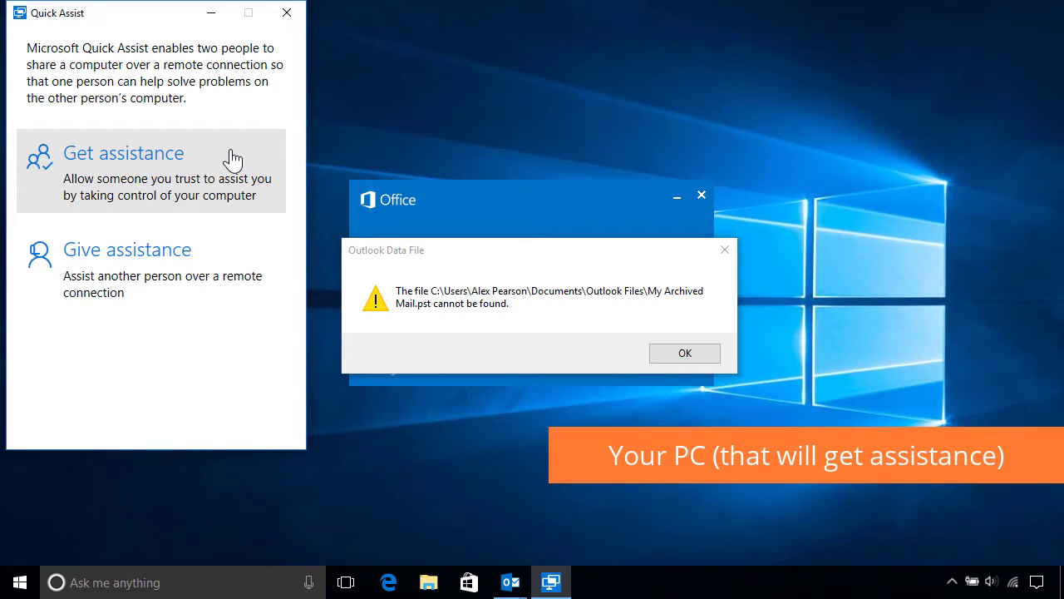
- Choose to get assistance and submit the helper's six-digit security code
{"action": "left_click", "coordinate": [232, 160]}
{"action": "left_click", "coordinate": [218, 169]}
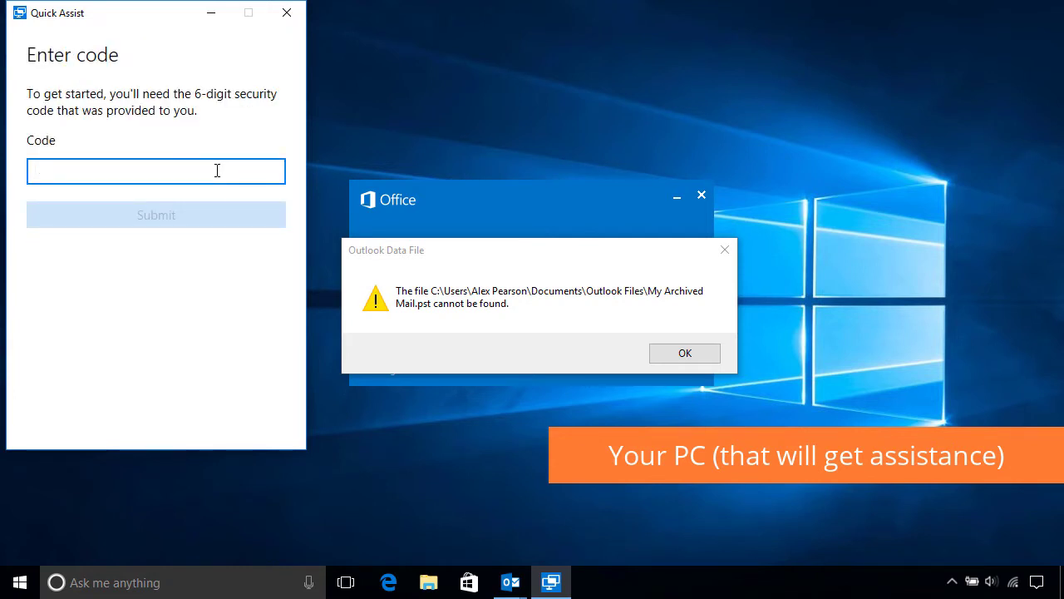
{"action": "type", "text": "964614"}
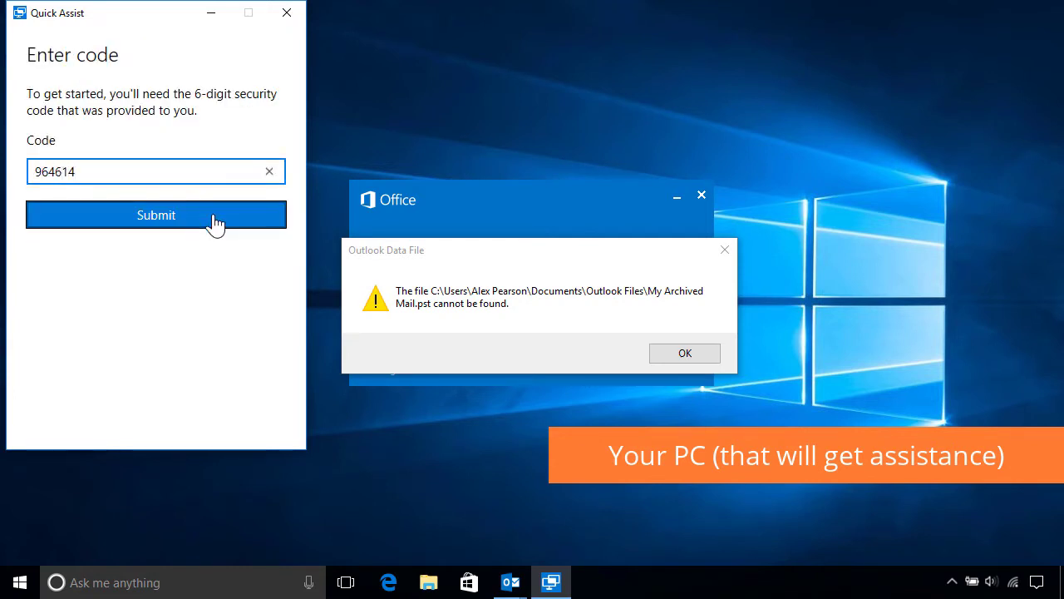
{"action": "left_click", "coordinate": [215, 222]}
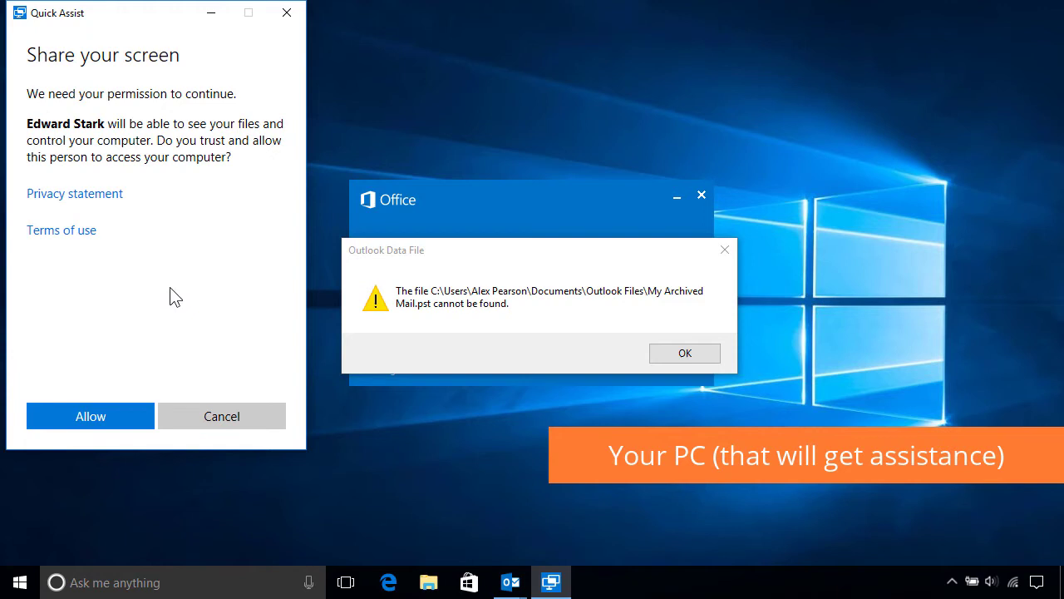
- Allow screen sharing, then show the remote desktop at Actual Size
{"action": "left_click", "coordinate": [105, 420]}
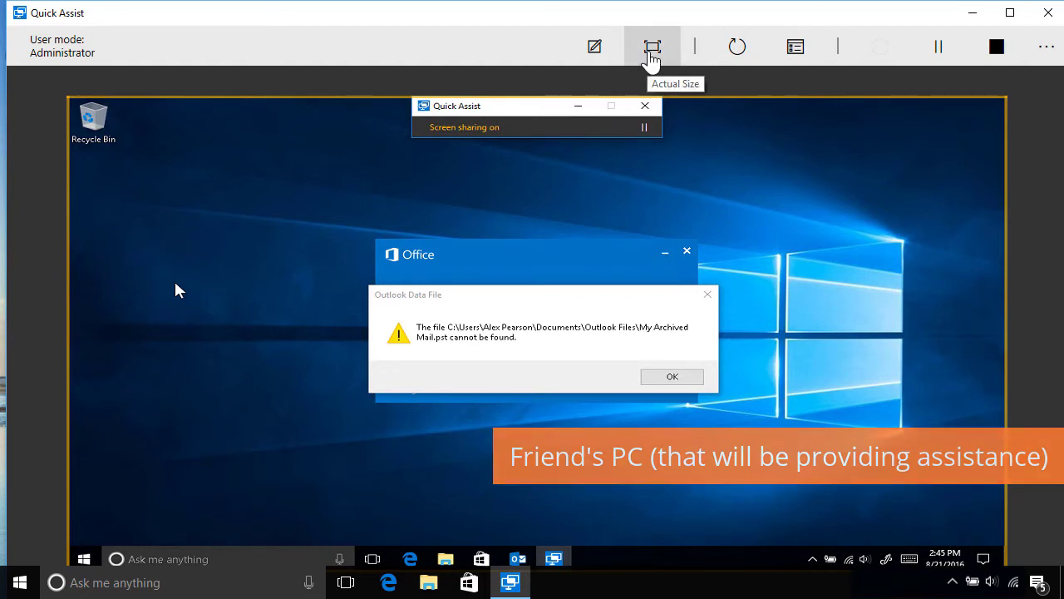
{"action": "left_click", "coordinate": [651, 53]}
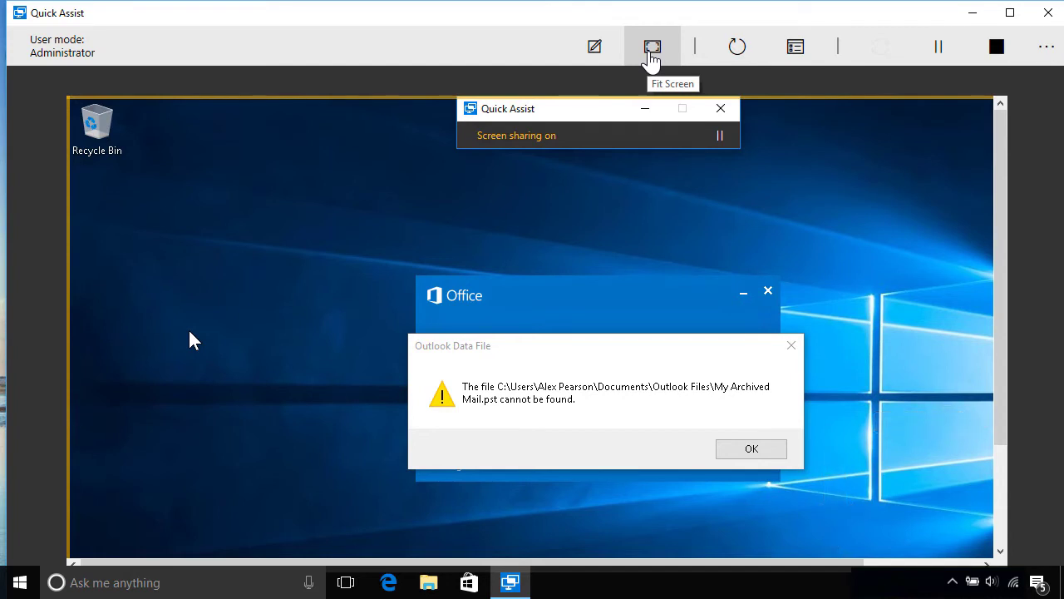
{"action": "left_click", "coordinate": [595, 52]}
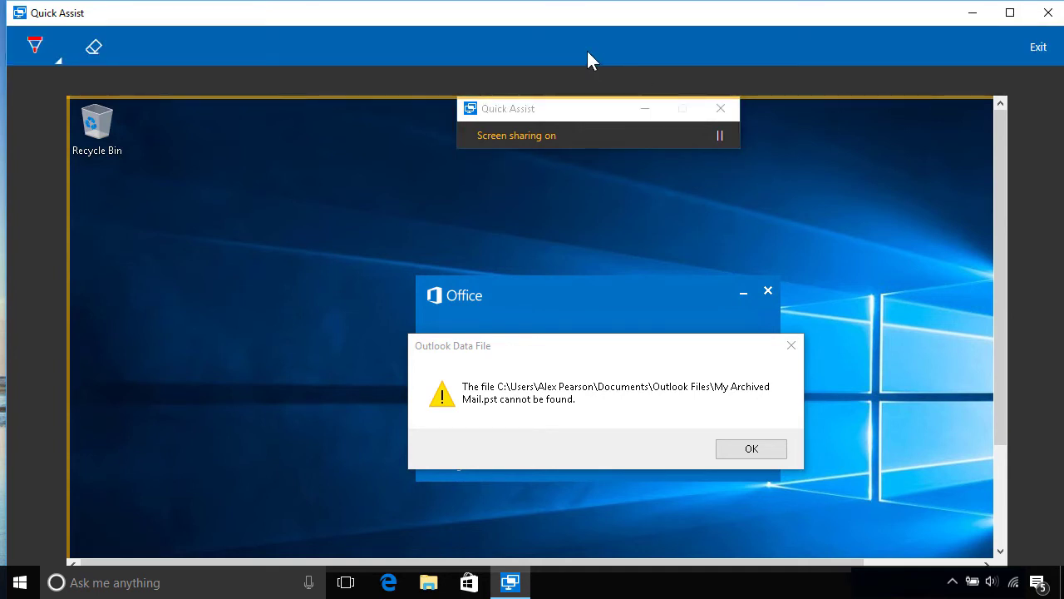
{"action": "left_click", "coordinate": [39, 50]}
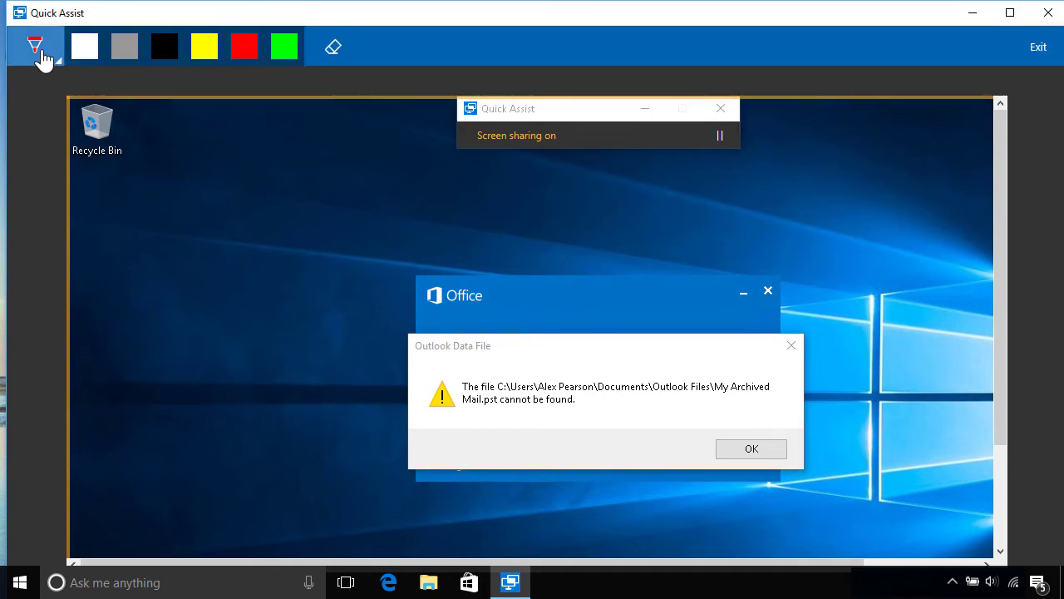
{"action": "mouse_move", "coordinate": [494, 362]}
{"action": "left_mouse_down"}
{"action": "mouse_move", "coordinate": [662, 349]}
{"action": "mouse_move", "coordinate": [771, 361]}
{"action": "left_mouse_up"}
{"action": "mouse_move", "coordinate": [751, 432]}
{"action": "left_mouse_down"}
{"action": "mouse_move", "coordinate": [449, 421]}
{"action": "mouse_move", "coordinate": [502, 367]}
{"action": "left_mouse_up"}
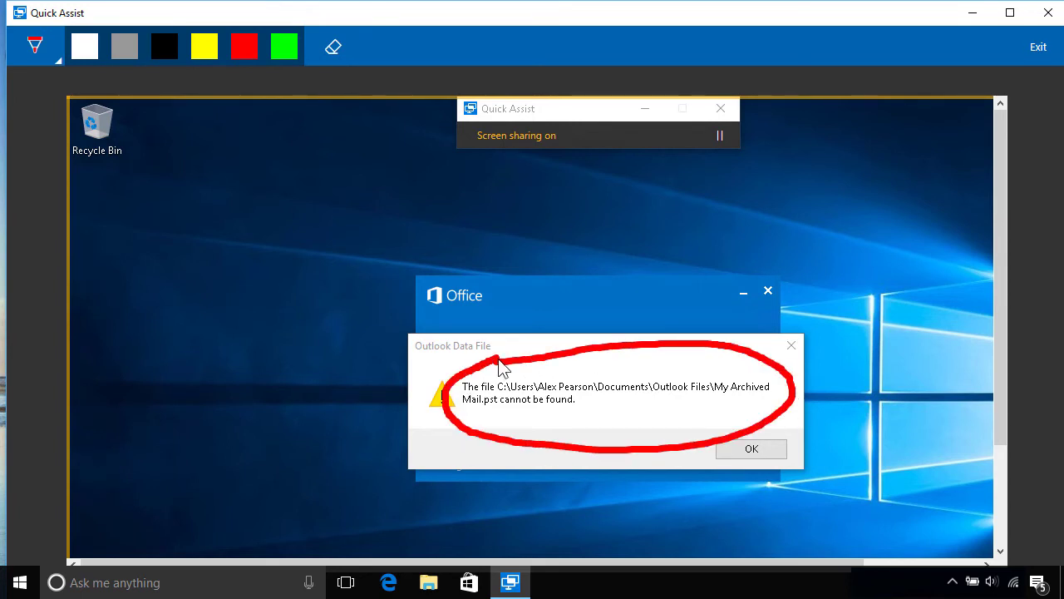
{"action": "left_click", "coordinate": [333, 55]}
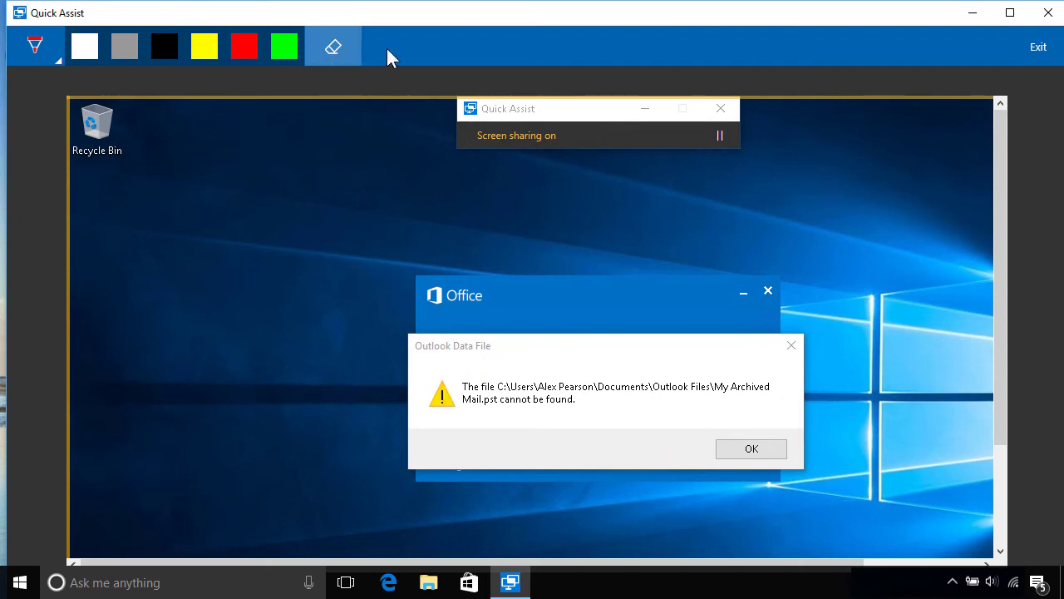
{"action": "left_click", "coordinate": [1038, 51]}
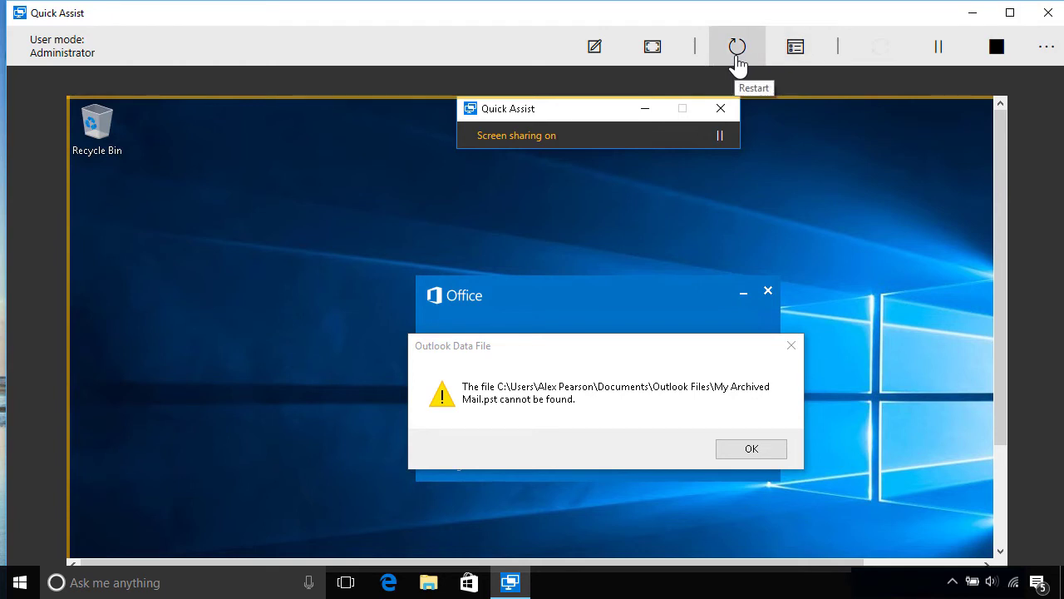
- Dismiss the error, set Look in to Downloads, and open My Archived Mail as the data file
{"action": "left_click", "coordinate": [795, 50]}
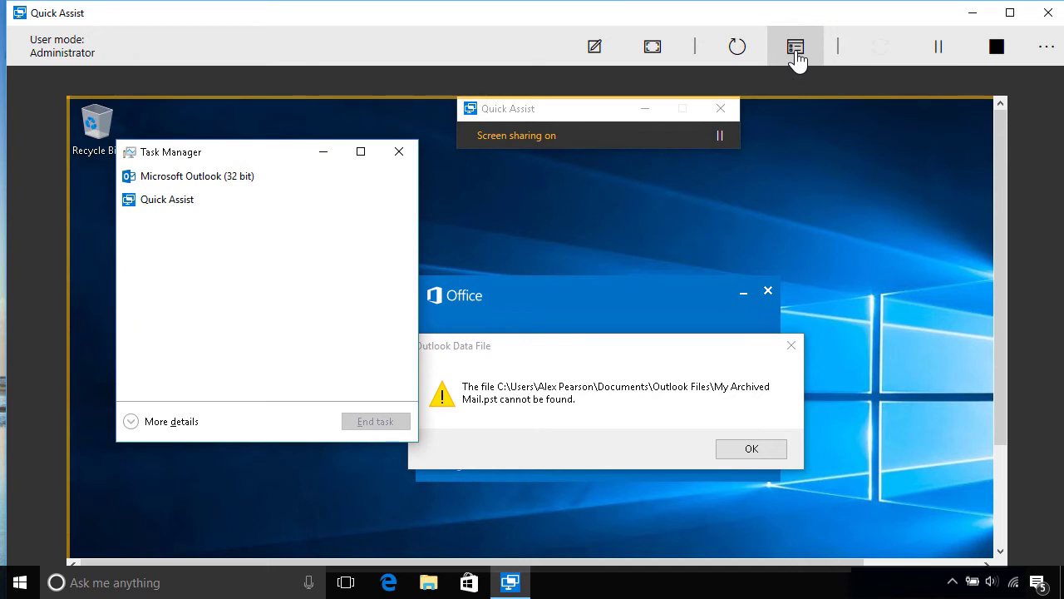
{"action": "left_click", "coordinate": [753, 451]}
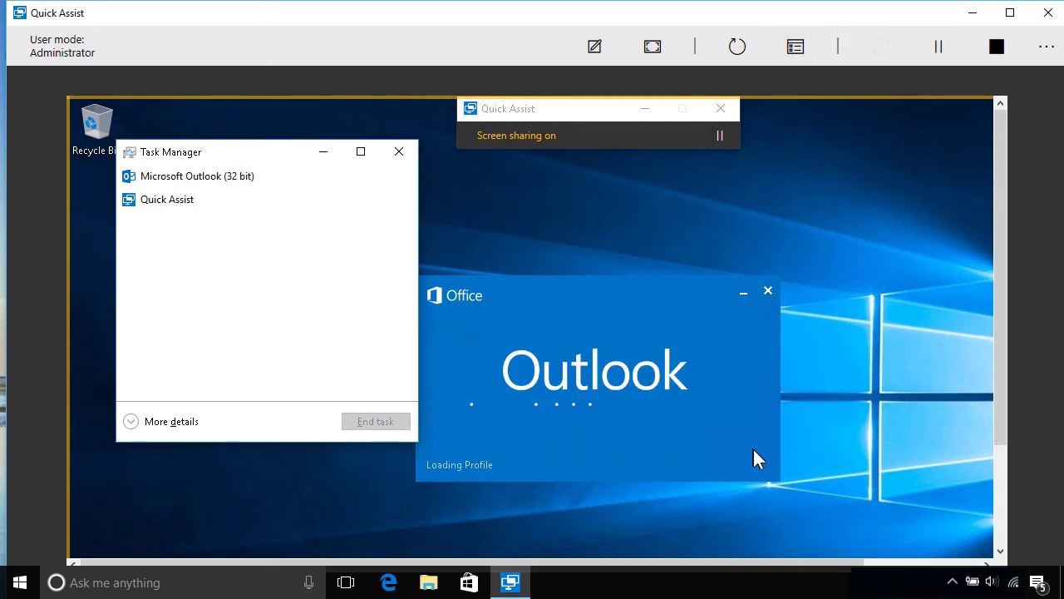
{"action": "left_click", "coordinate": [363, 141]}
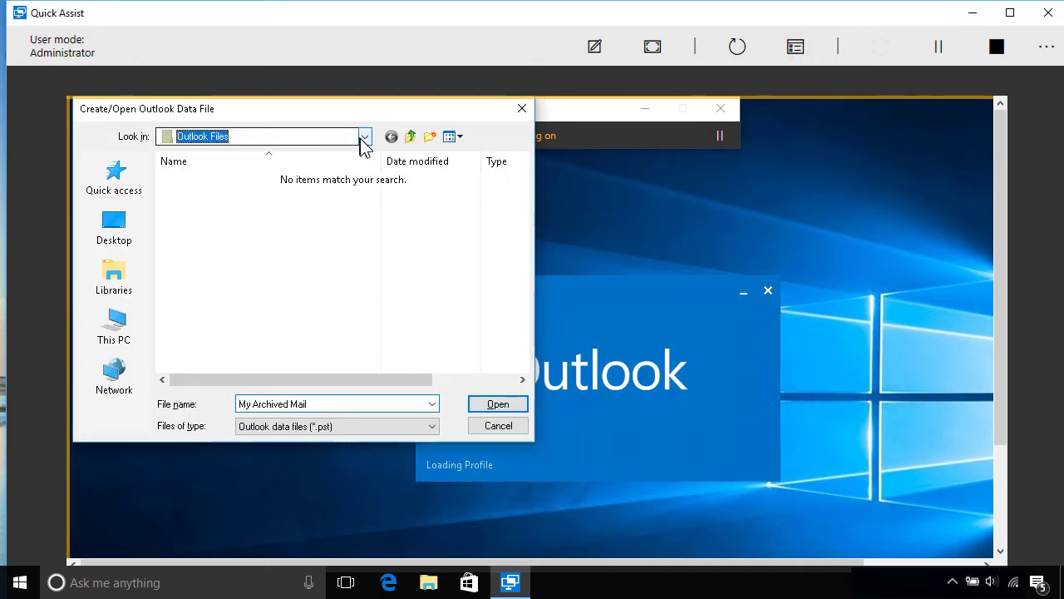
{"action": "left_click", "coordinate": [363, 141]}
{"action": "left_click", "coordinate": [266, 247]}
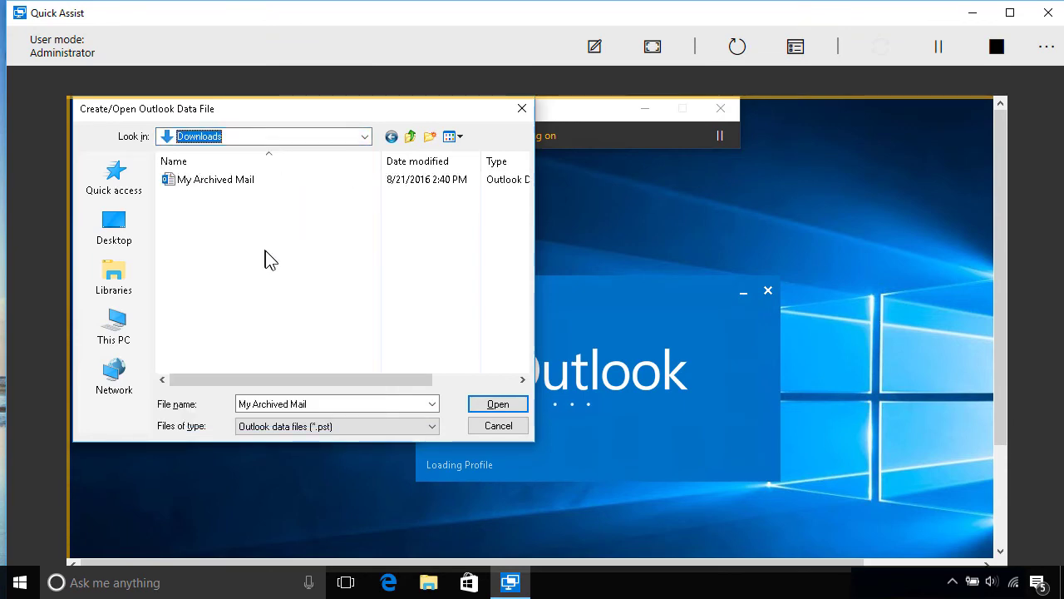
{"action": "double_click", "coordinate": [219, 181]}
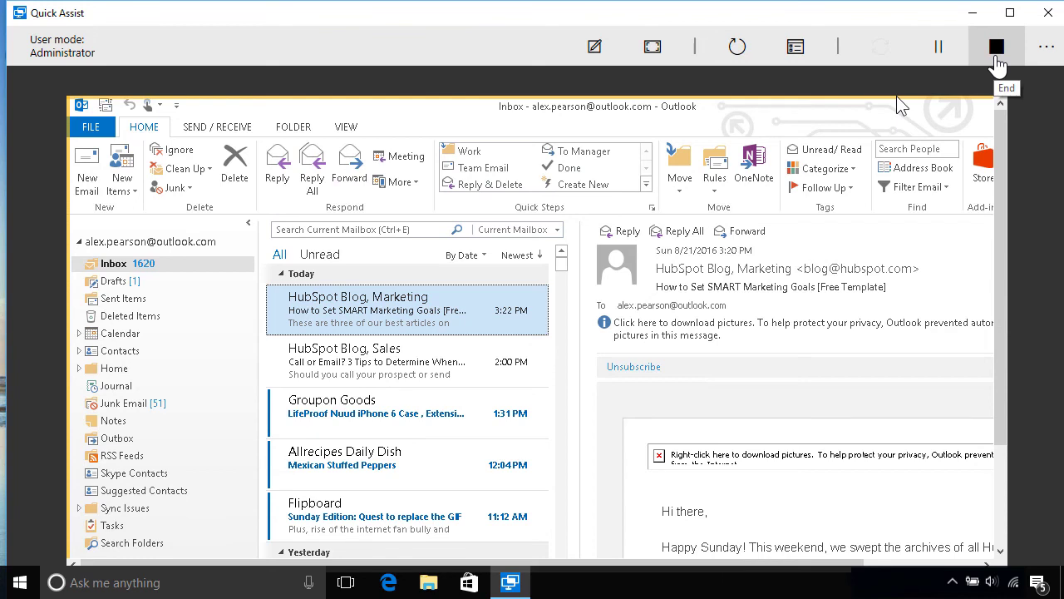
- End screen sharing, close Quick Assist on both PCs, and dismiss the feedback survey
{"action": "left_click", "coordinate": [997, 60]}
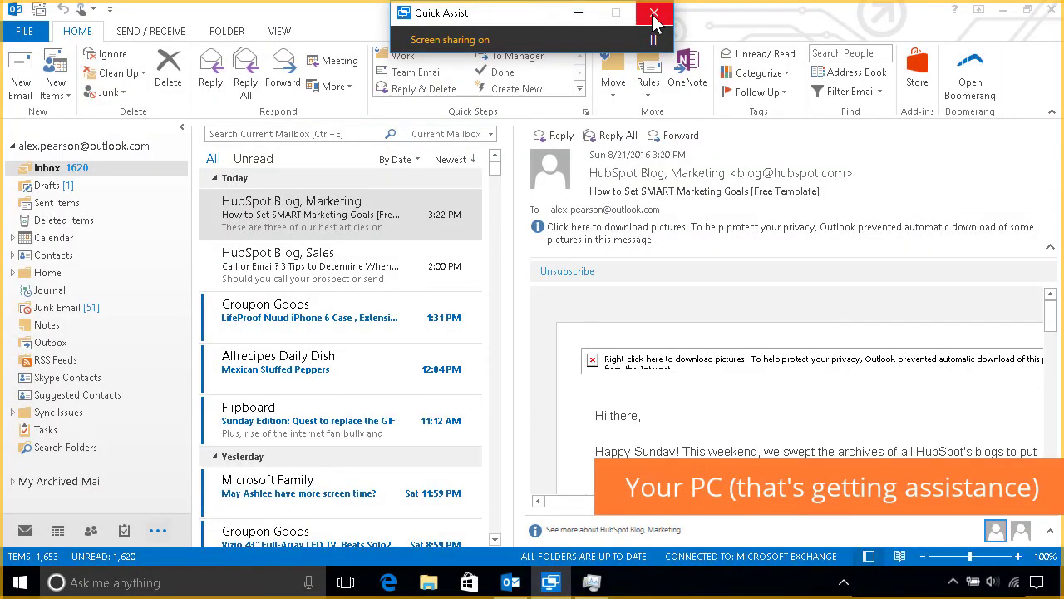
{"action": "left_click", "coordinate": [654, 15]}
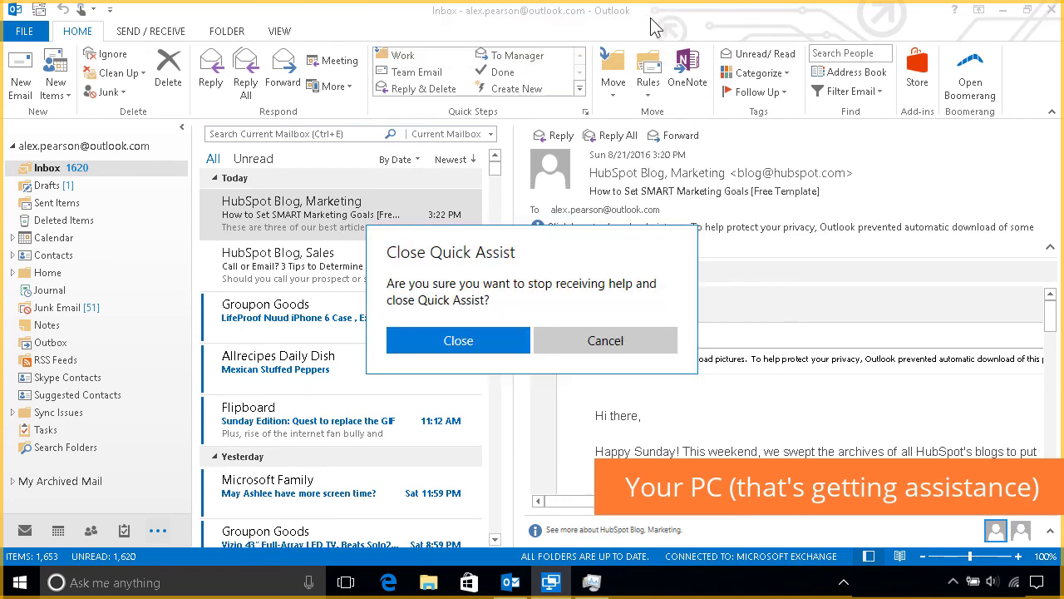
{"action": "left_click", "coordinate": [432, 352]}
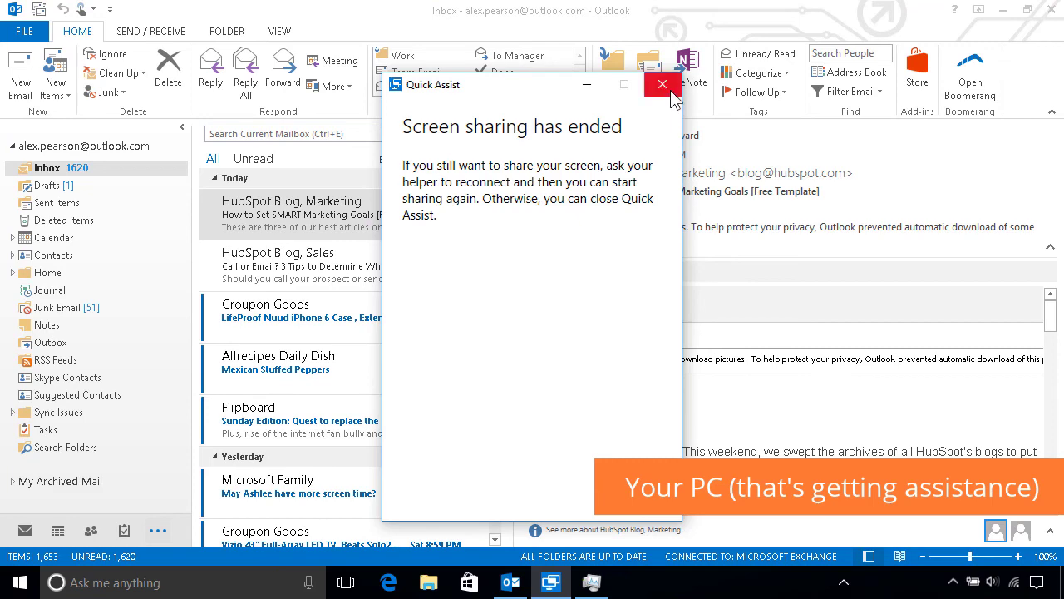
{"action": "left_click", "coordinate": [662, 84]}
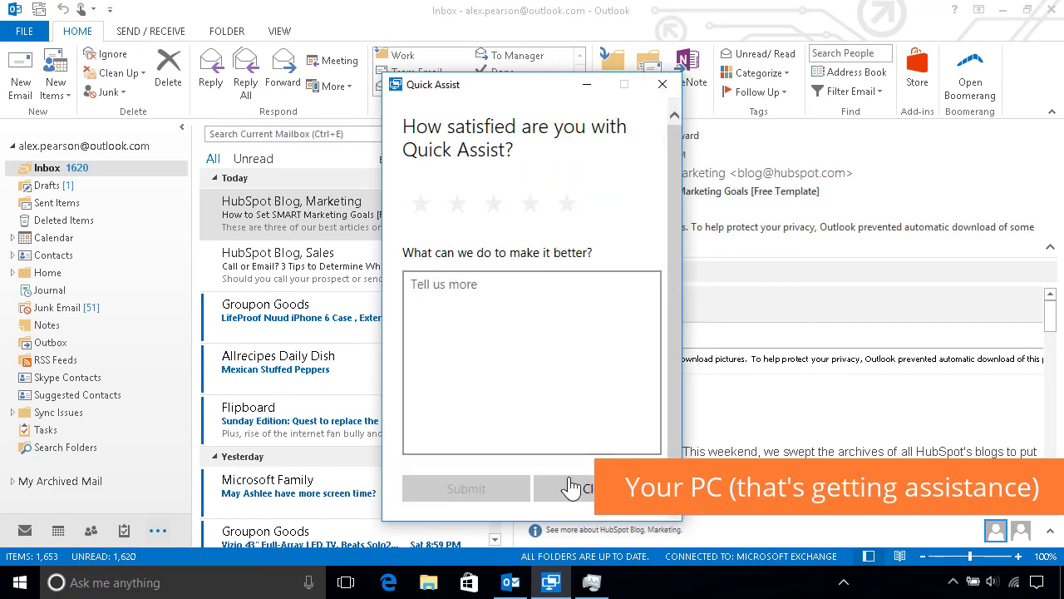
{"action": "left_click", "coordinate": [572, 491]}
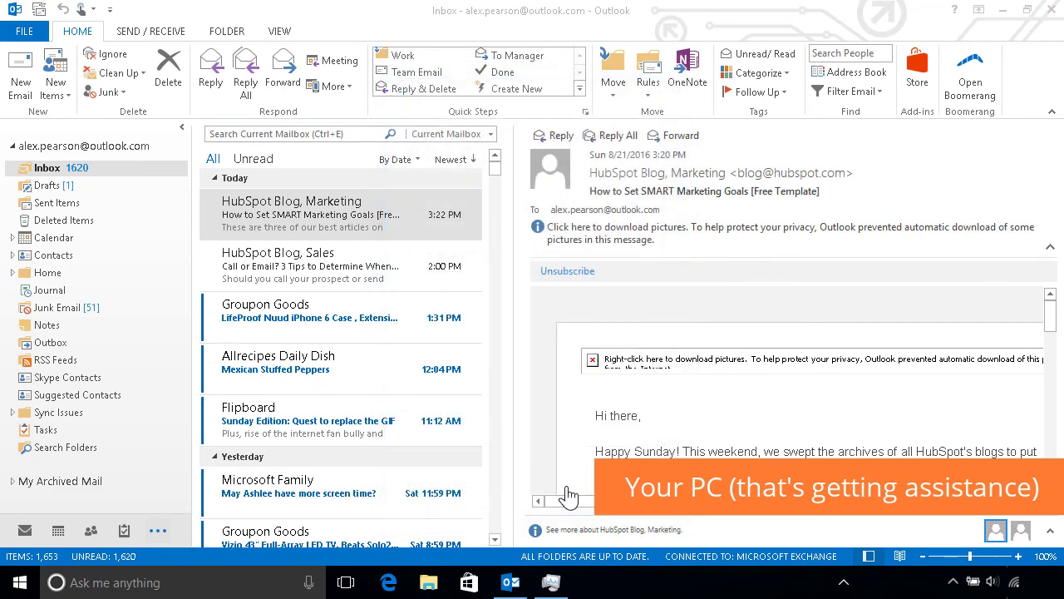